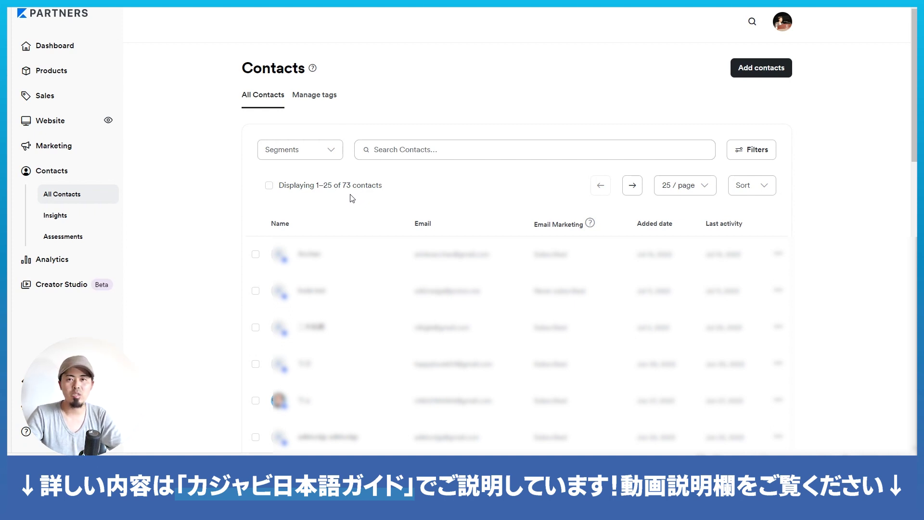
- Open the full profile of the test contact added on Jul 29, 2023
left_click(425, 155)
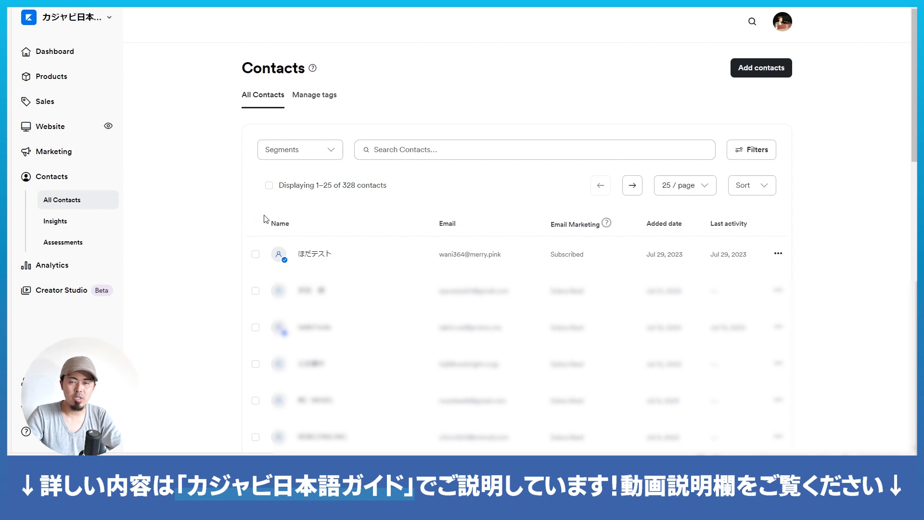
left_click(310, 255)
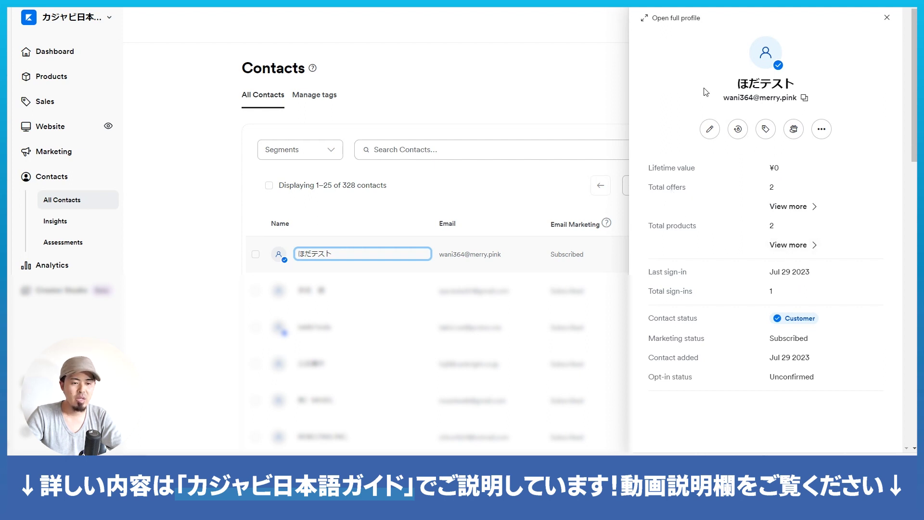
left_click(672, 20)
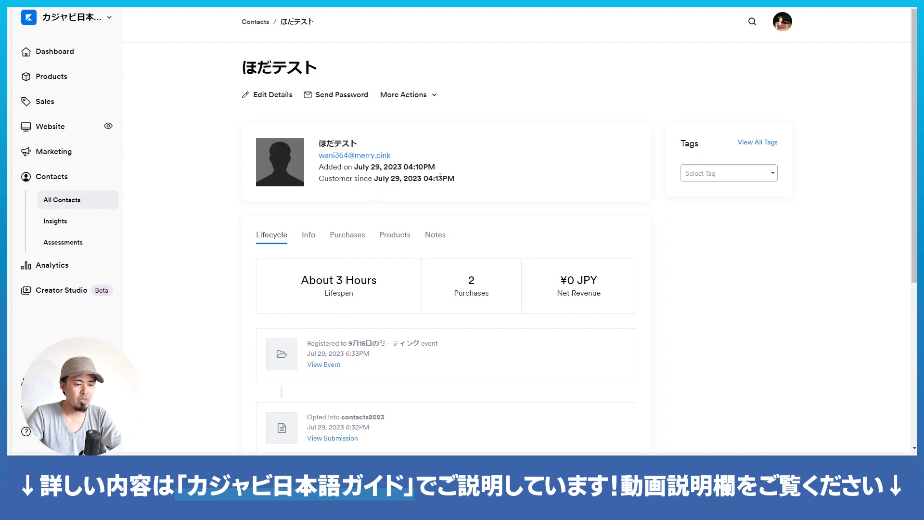
- Review the contact's Lifecycle timeline of event registrations, form opt-ins and granted offers
scroll(609, 151, "down", 1)
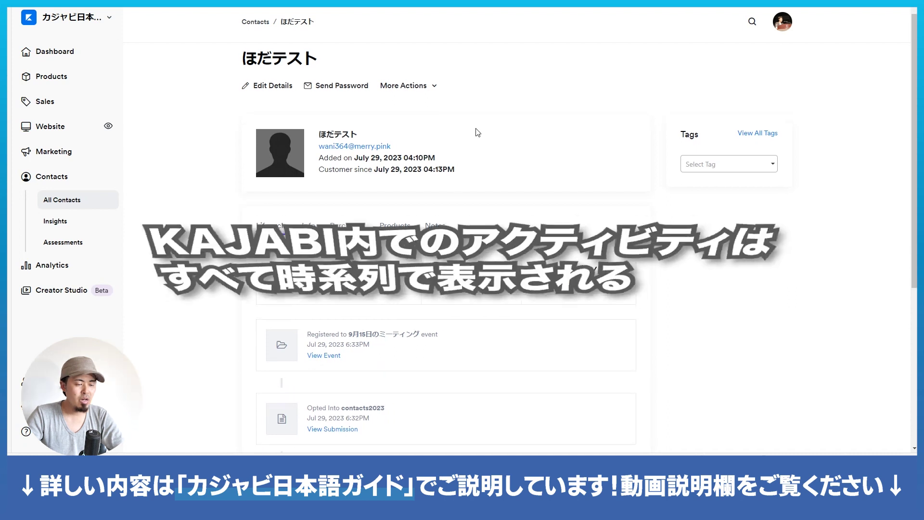
scroll(496, 154, "down", 5)
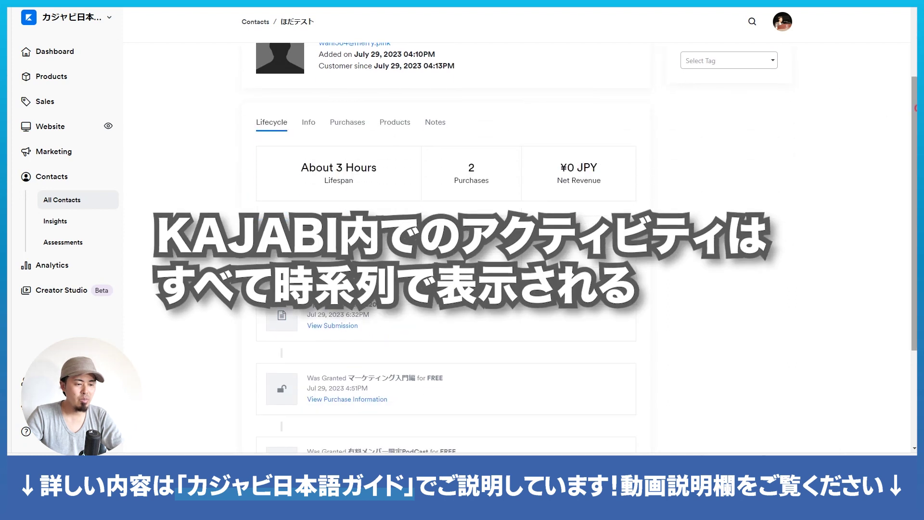
scroll(672, 173, "down", 2)
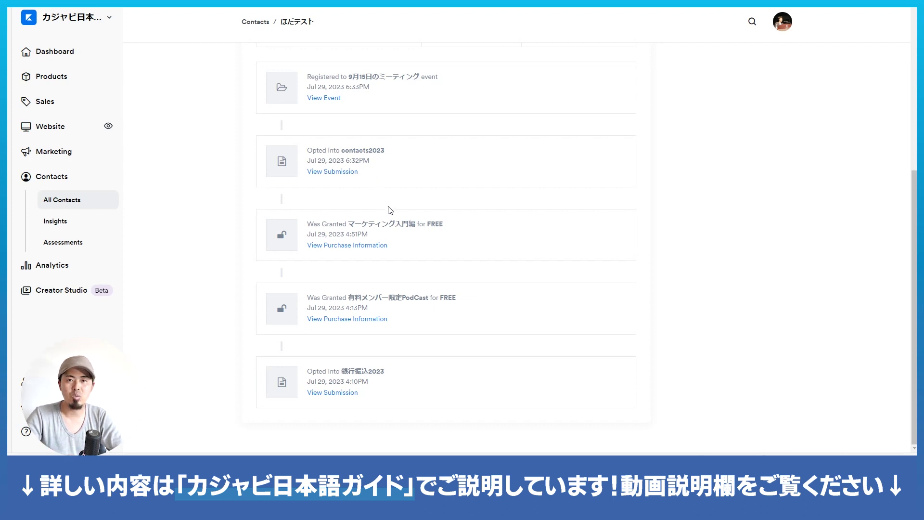
scroll(446, 232, "up", 1)
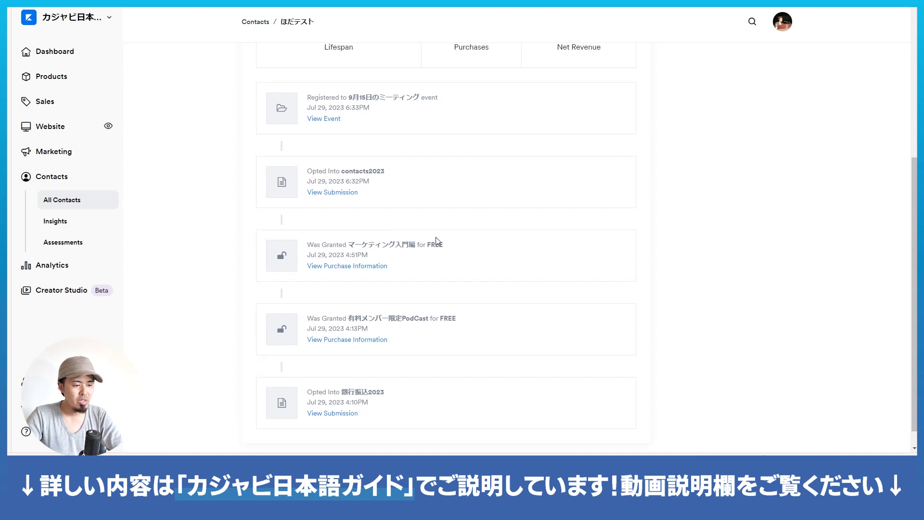
scroll(433, 244, "down", 1)
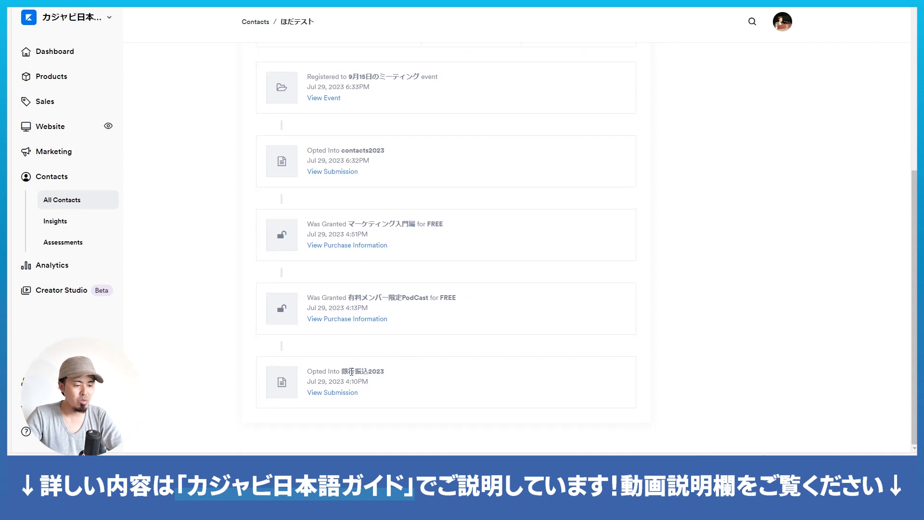
scroll(357, 367, "up", 1)
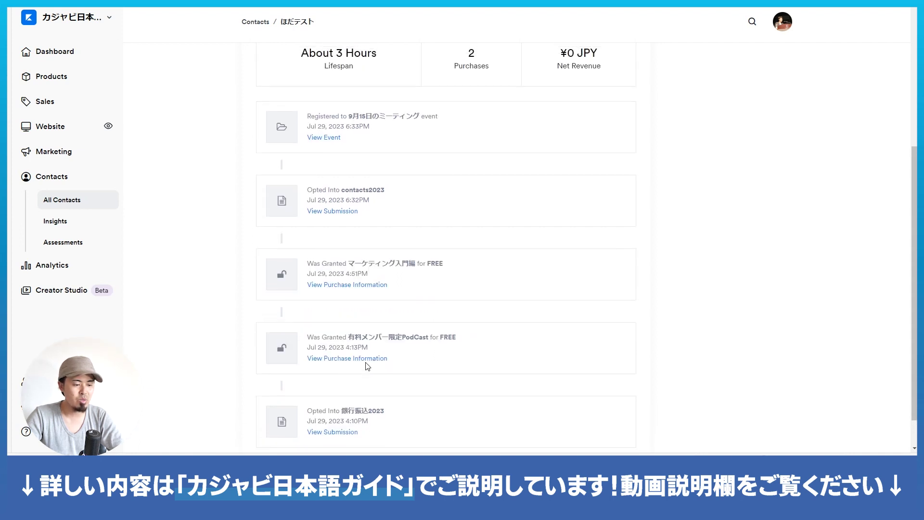
scroll(375, 337, "up", 2)
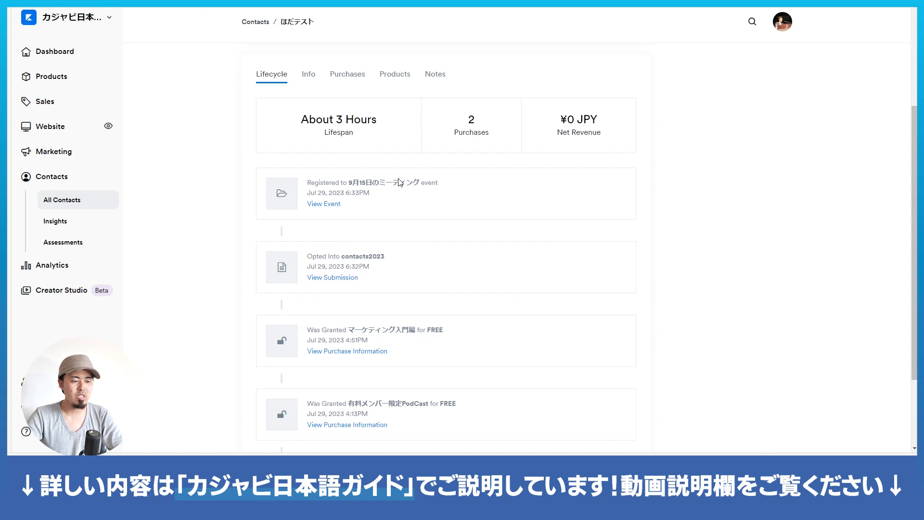
scroll(399, 182, "up", 2)
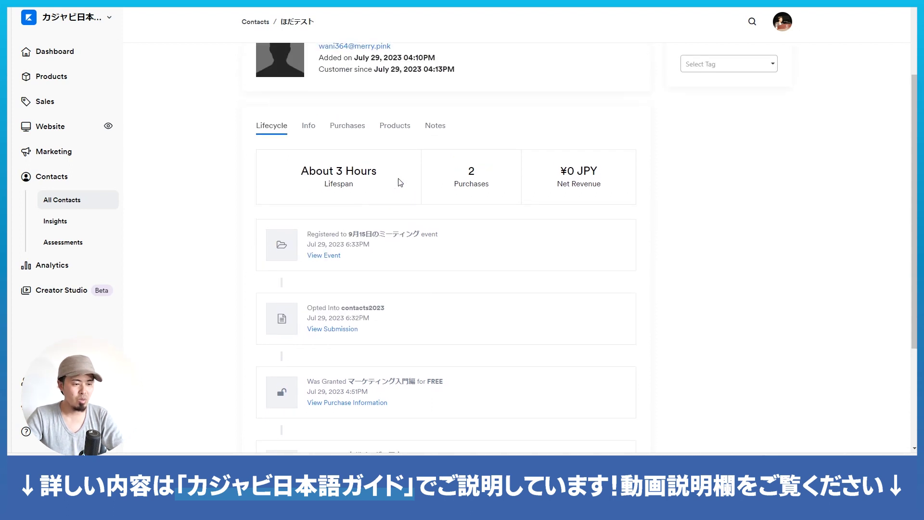
- Review the contact's additional info, purchases, products and notes
left_click(310, 130)
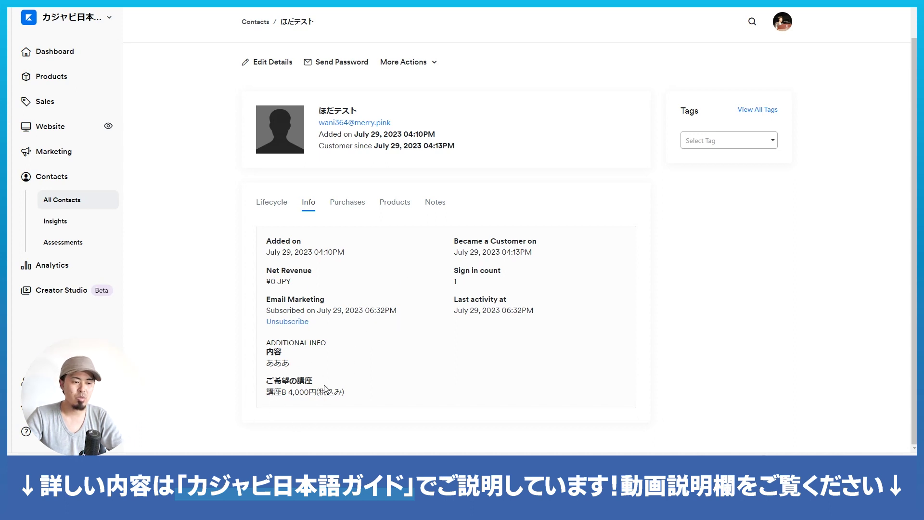
left_click(343, 207)
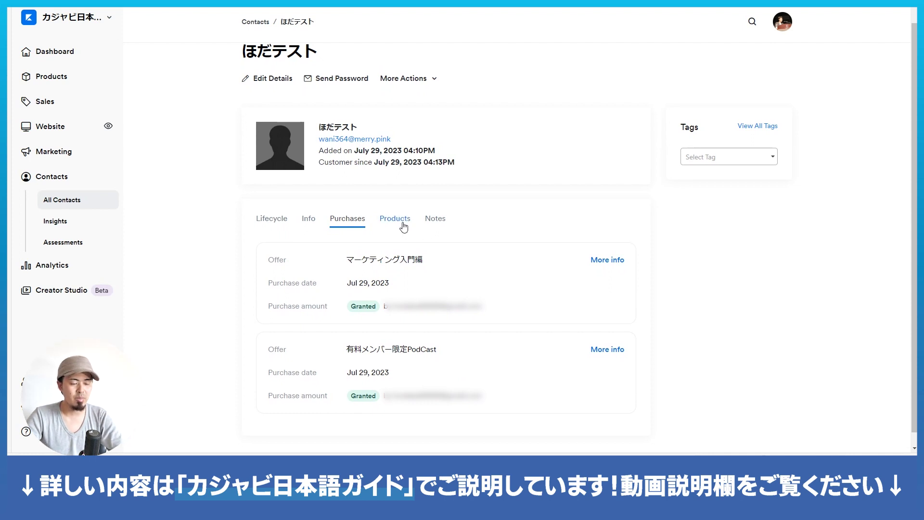
left_click(403, 222)
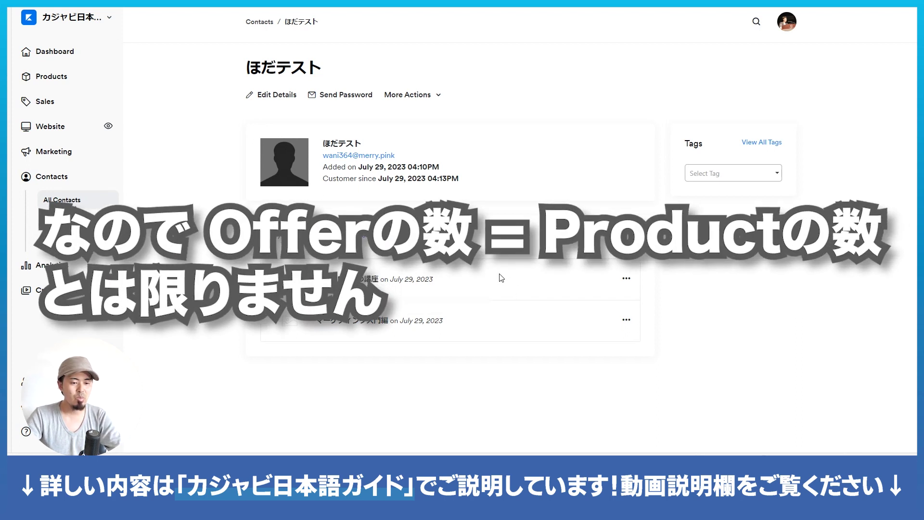
left_click(347, 226)
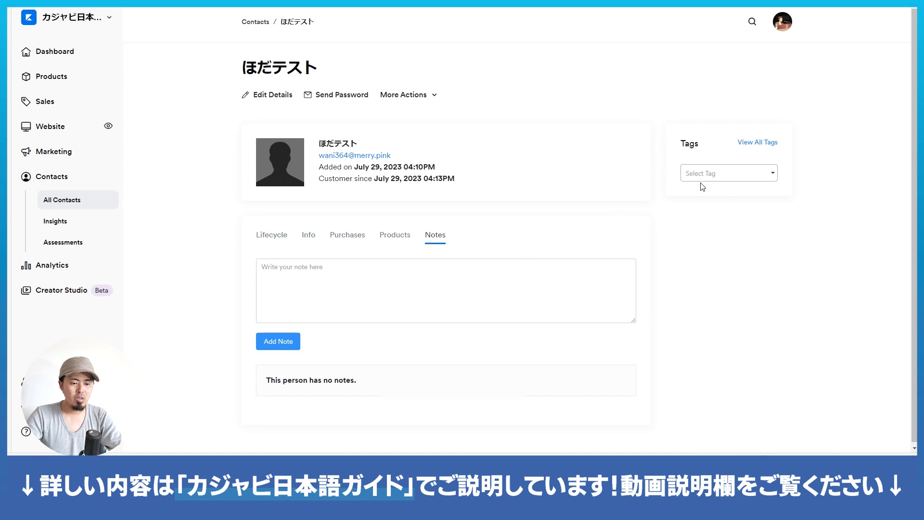
- Assign the existing WordPress tag to the contact
left_click(756, 176)
left_click_drag(773, 211, 817, 206)
left_click(816, 208)
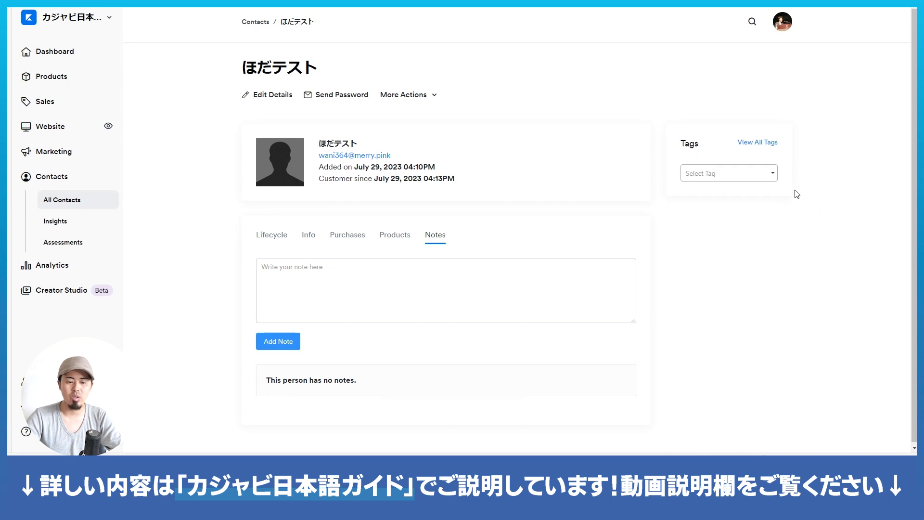
left_click(739, 176)
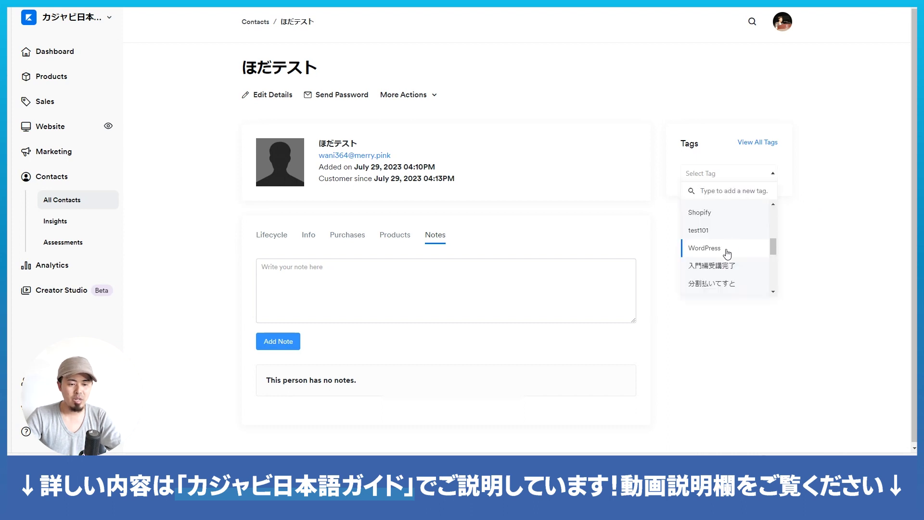
left_click(728, 254)
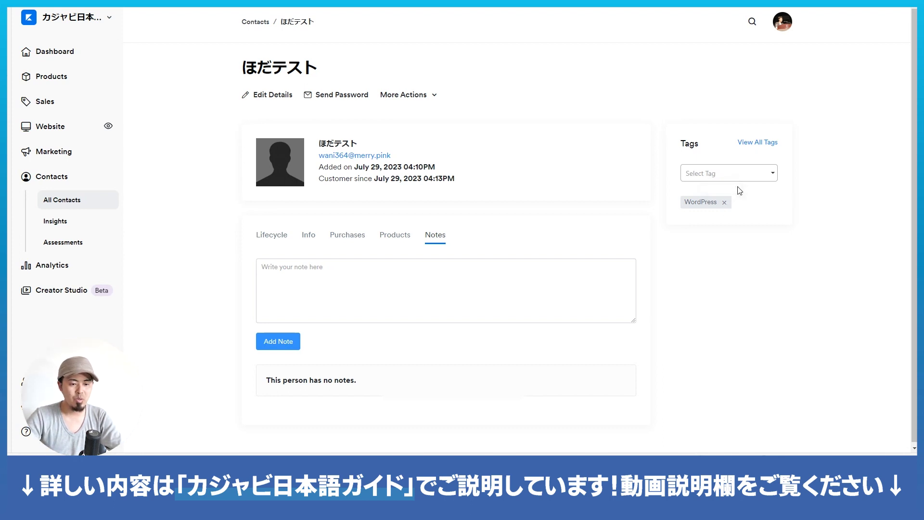
- Check the contact's additional actions and view the Offer Management page for granting offers, then return to the profile
left_click(433, 96)
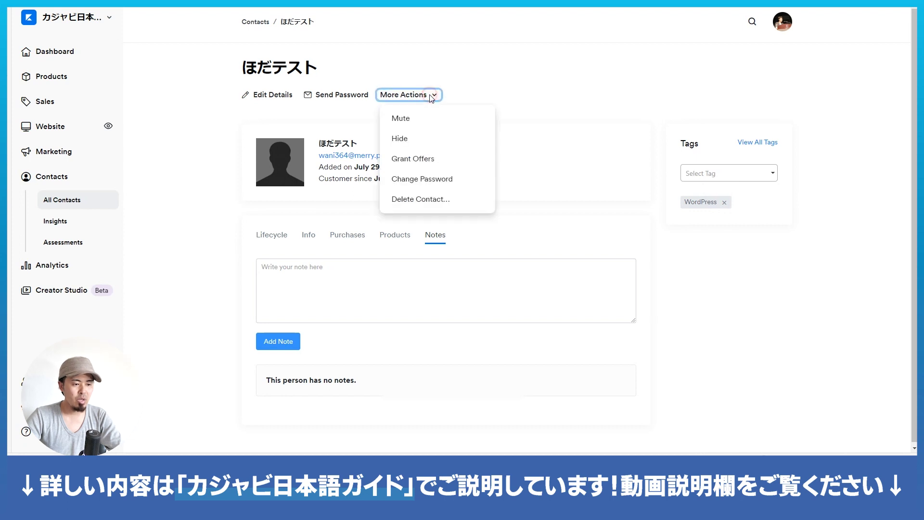
left_click(422, 162)
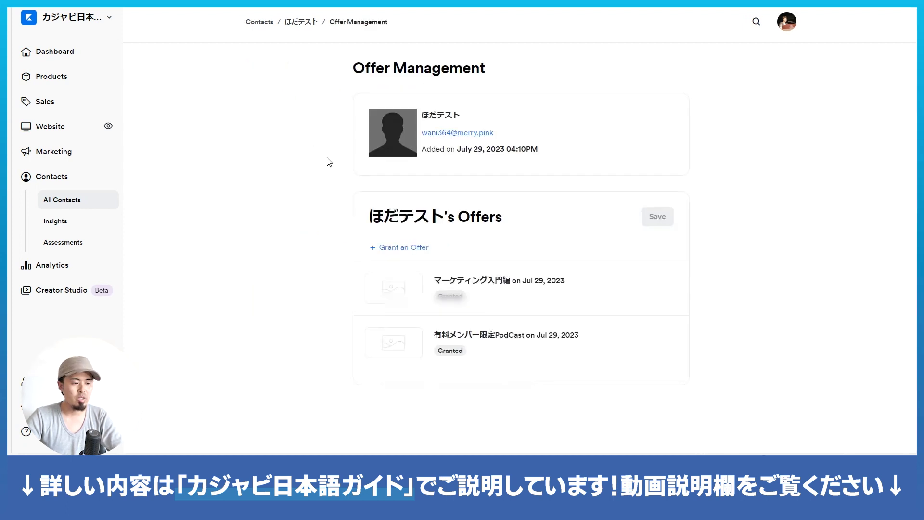
key("alt+Left")
left_click(410, 92)
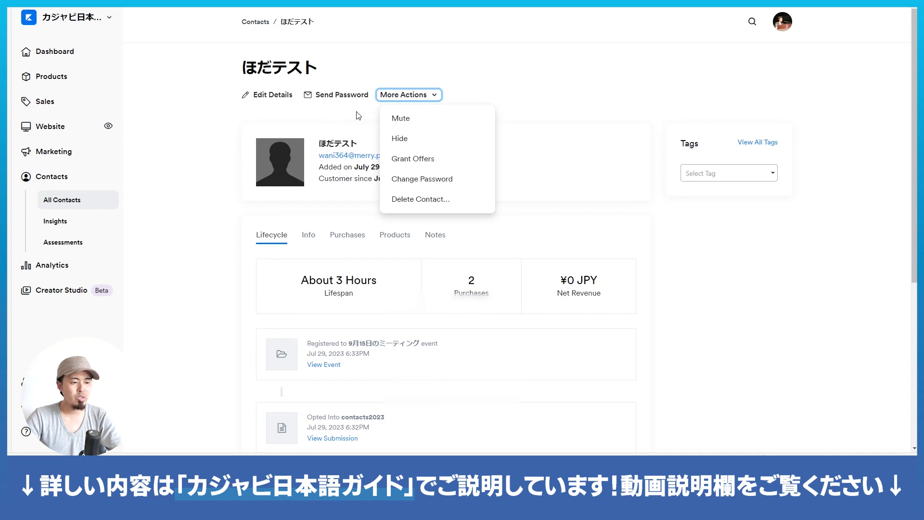
left_click(624, 96)
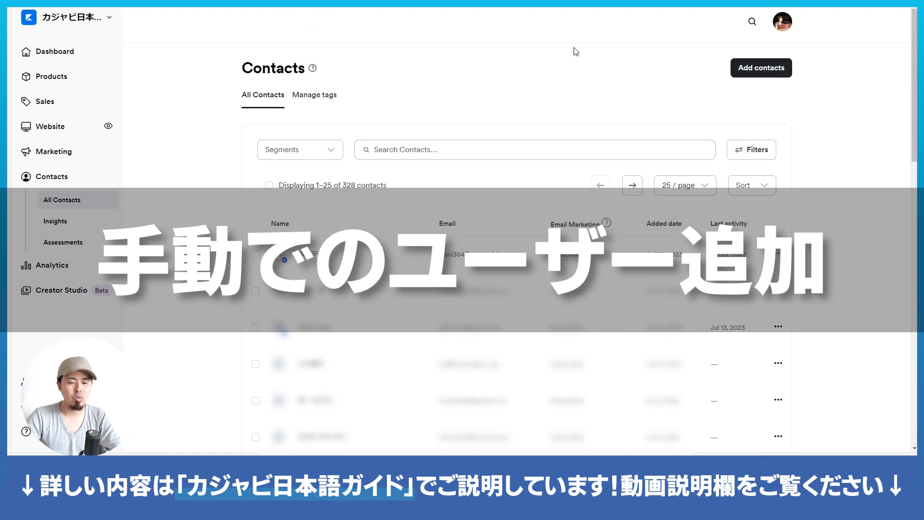
- Check the options for adding contacts and view the contact tag list, then return to all contacts
left_click(763, 70)
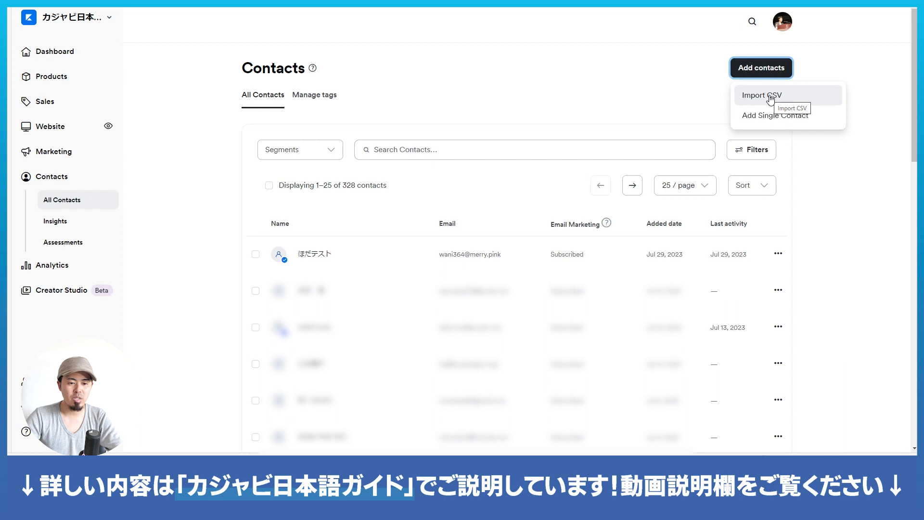
left_click(797, 116)
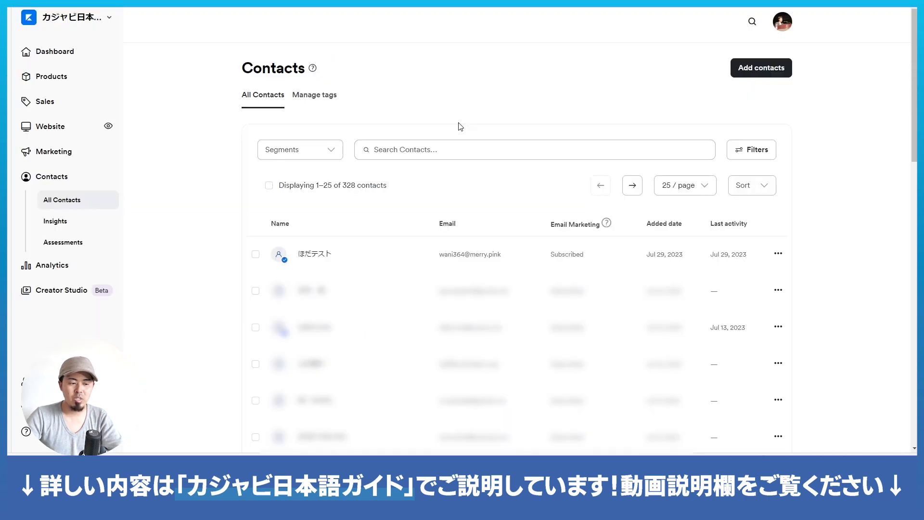
left_click(328, 99)
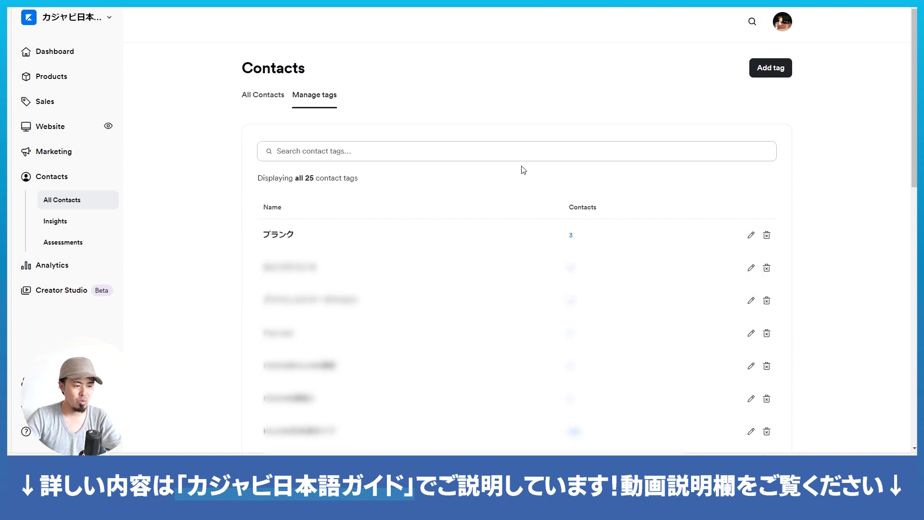
left_click(271, 101)
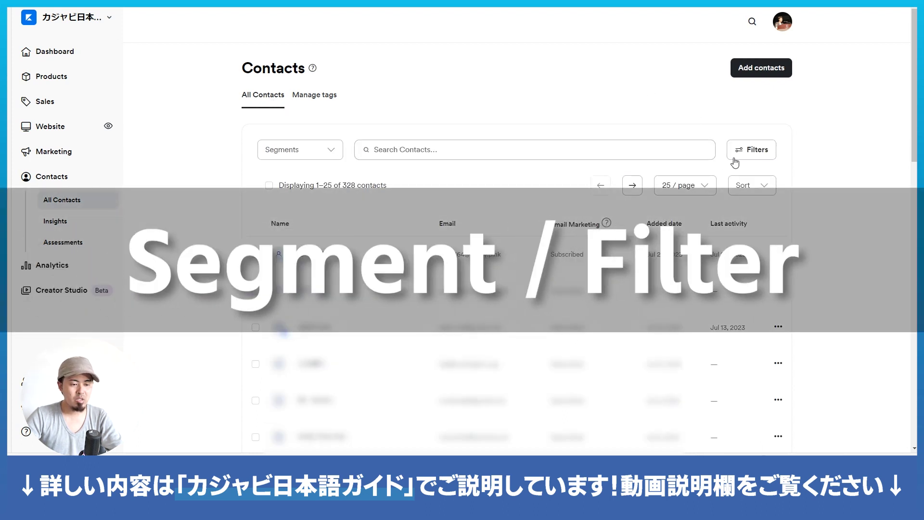
- Filter the contacts by Events, Registered to, 9月15日のミーティング
left_click(750, 153)
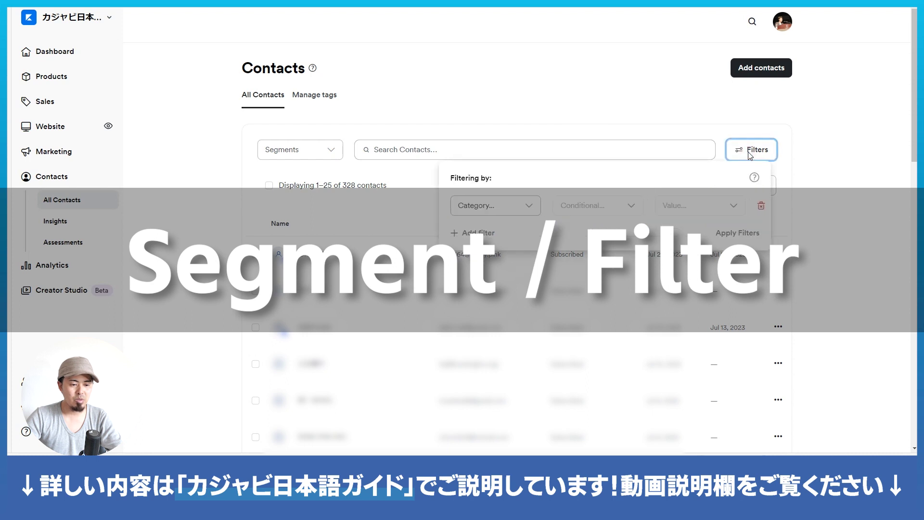
left_click(525, 208)
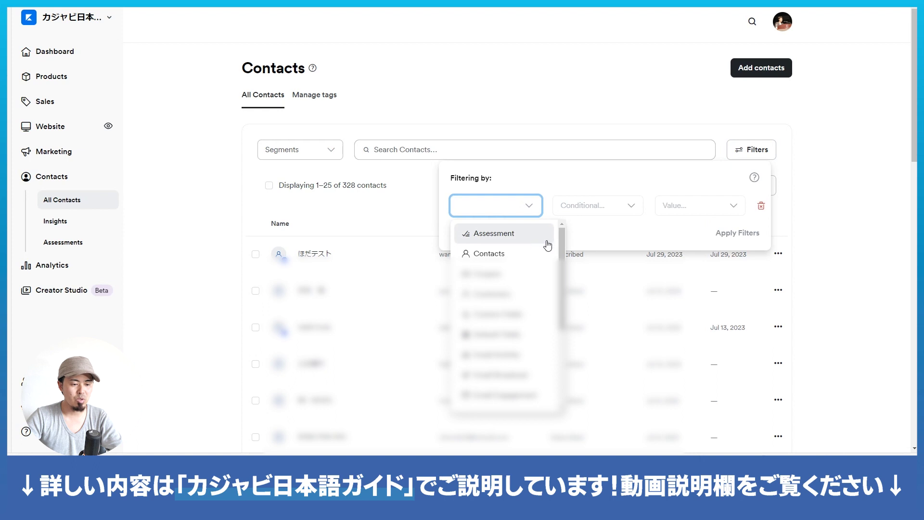
left_click_drag(561, 253, 562, 315)
left_click(509, 305)
left_click(592, 206)
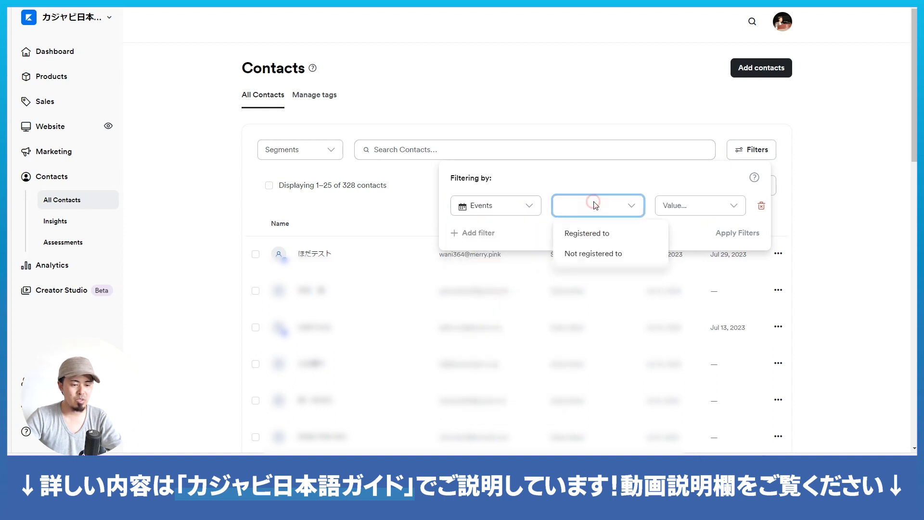
left_click(597, 233)
left_click(697, 204)
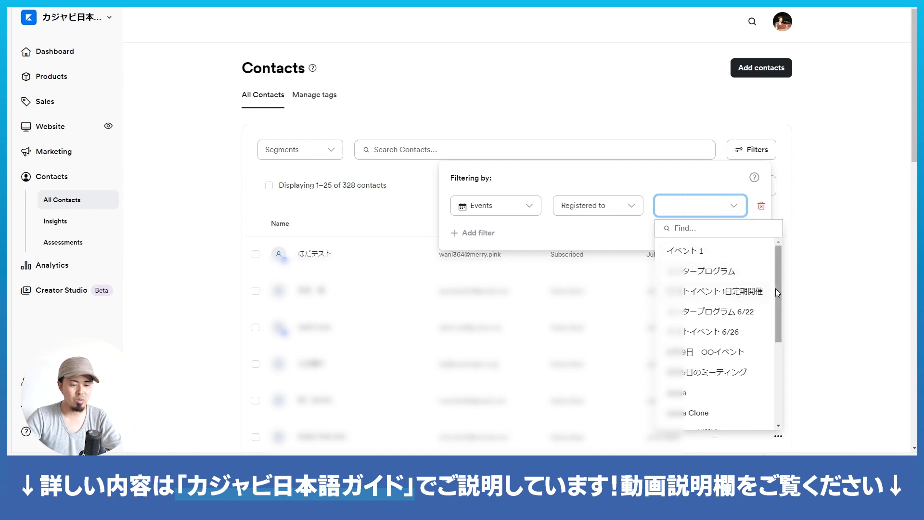
left_click_drag(777, 298, 778, 328)
left_click(695, 290)
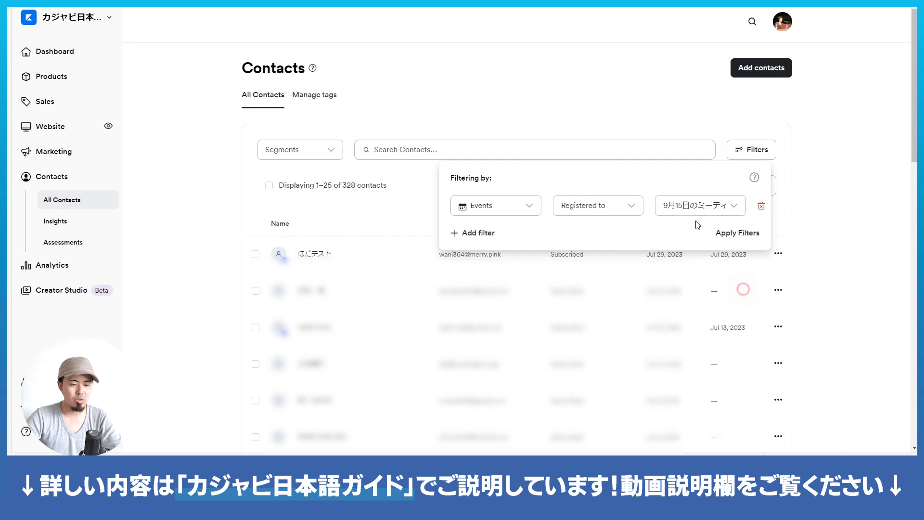
left_click(729, 234)
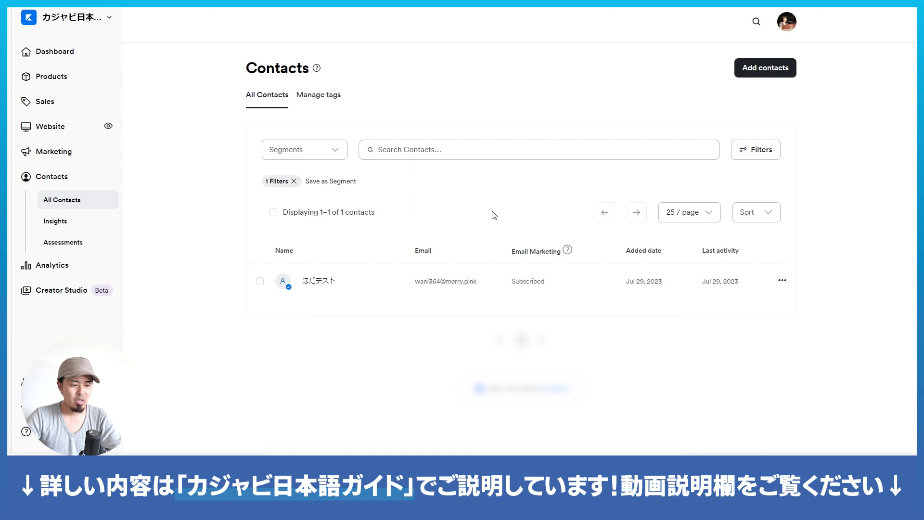
- Inspect the applied filter's settings and category choices, then close them without changes
left_click(748, 149)
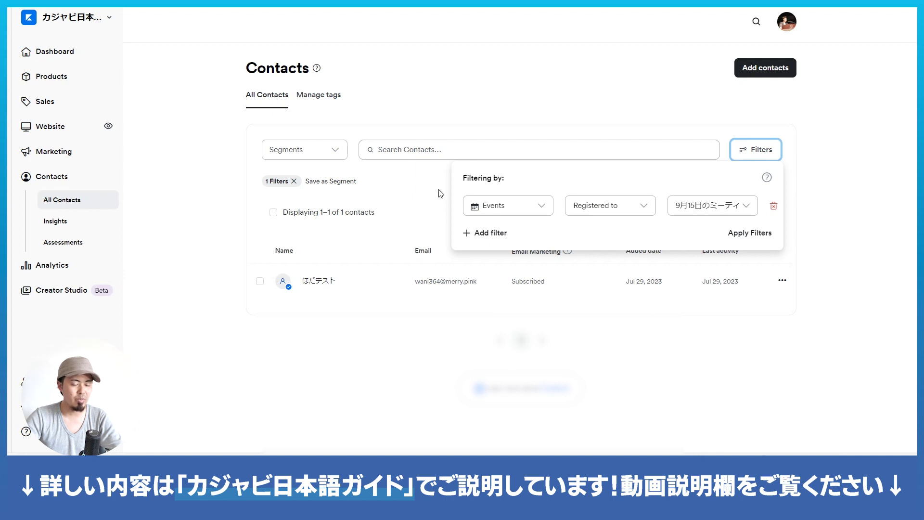
left_click(535, 206)
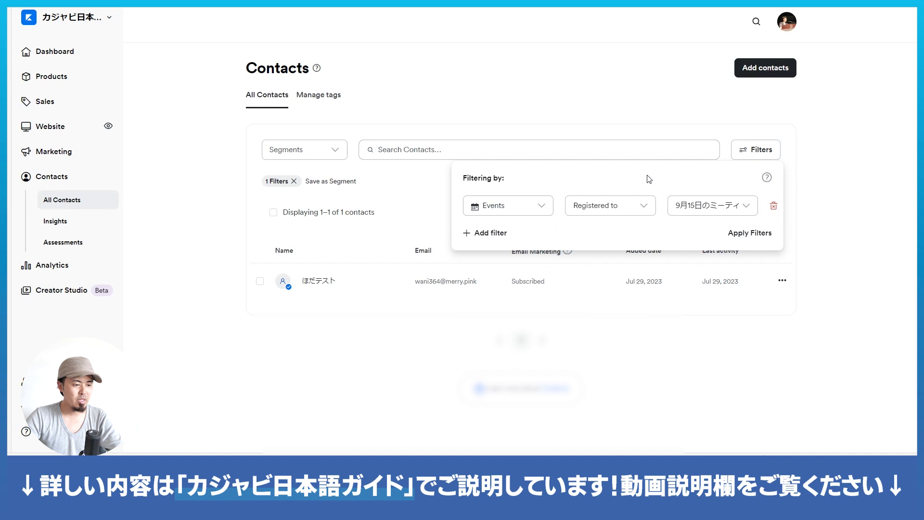
left_click(621, 126)
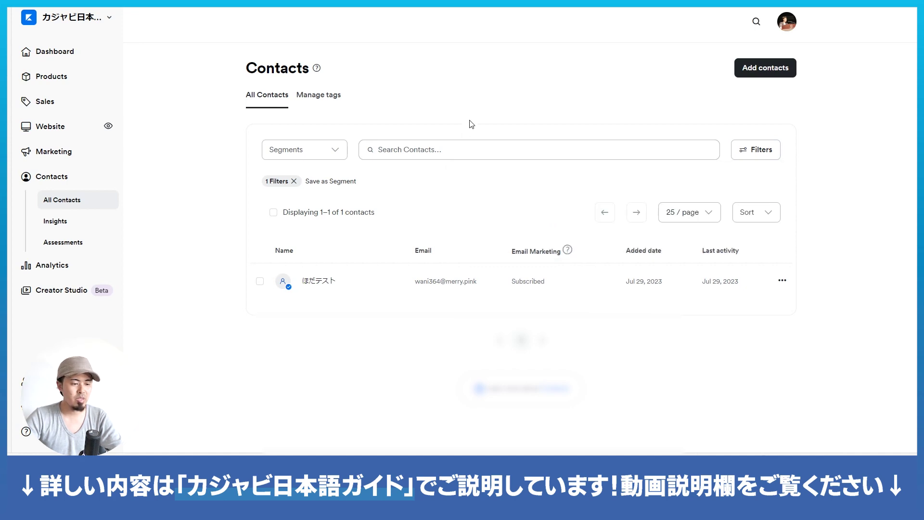
- Check the active event filter and save it as a segment titled 9/15のミーティング
left_click(758, 153)
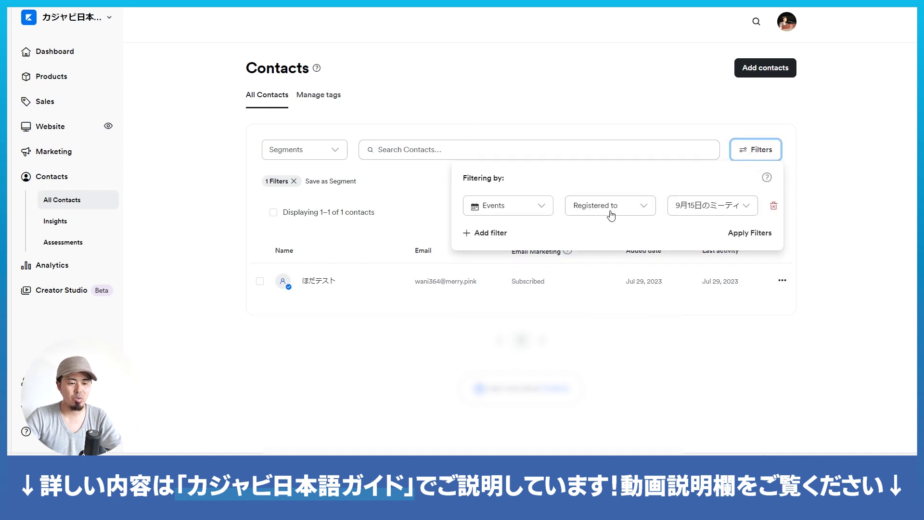
left_click(409, 191)
left_click(334, 182)
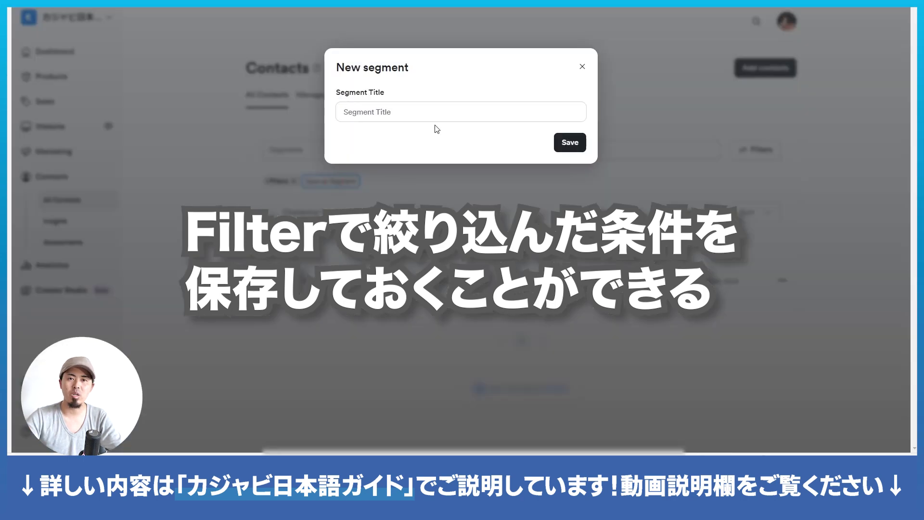
left_click(439, 120)
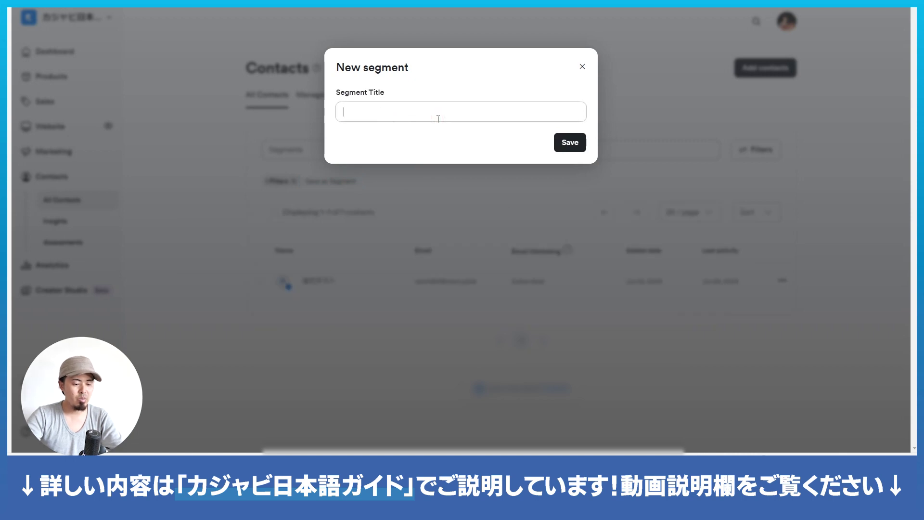
type("9/15のミーティング")
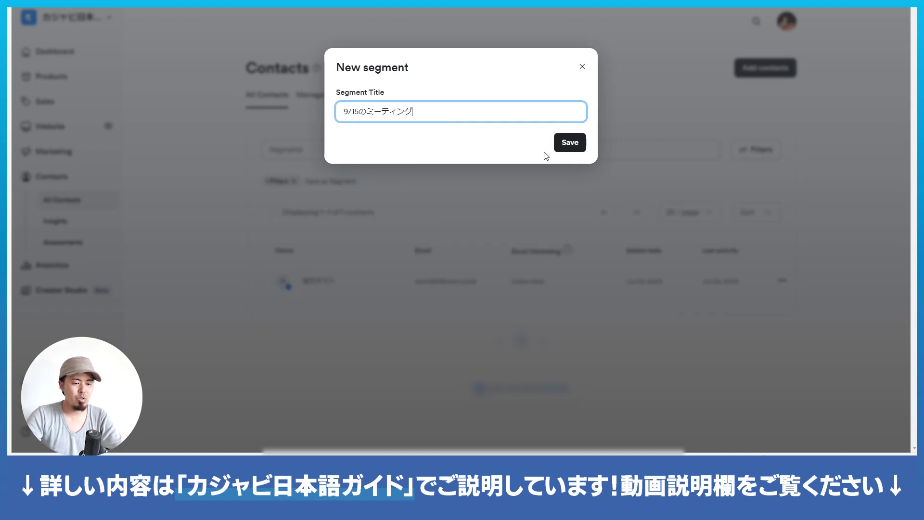
left_click(563, 143)
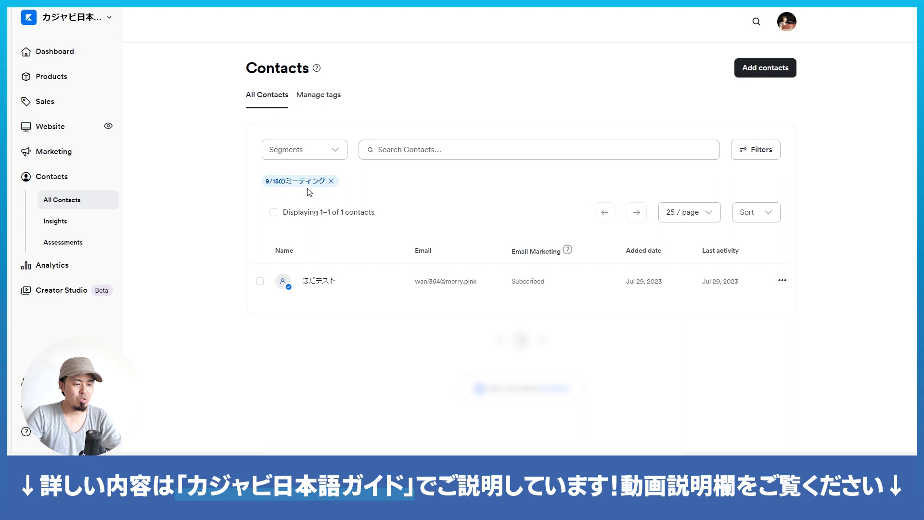
- Clear the active segment from the contacts list, then reapply the saved 9/15のミーティング segment
left_click(331, 182)
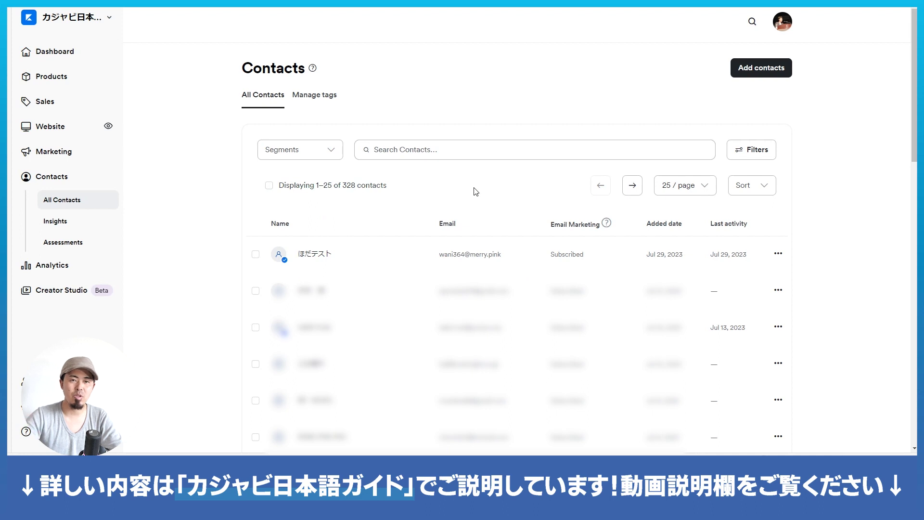
left_click(338, 152)
scroll(355, 260, "down", 1)
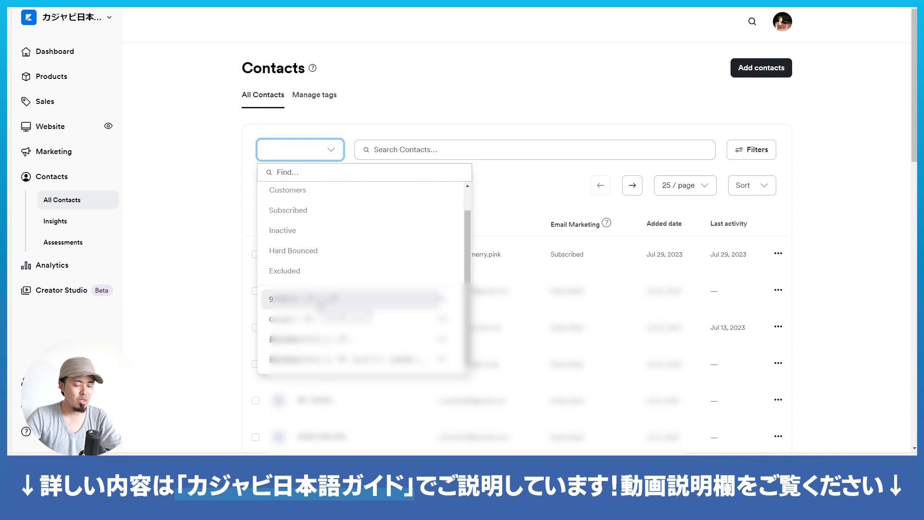
left_click(319, 305)
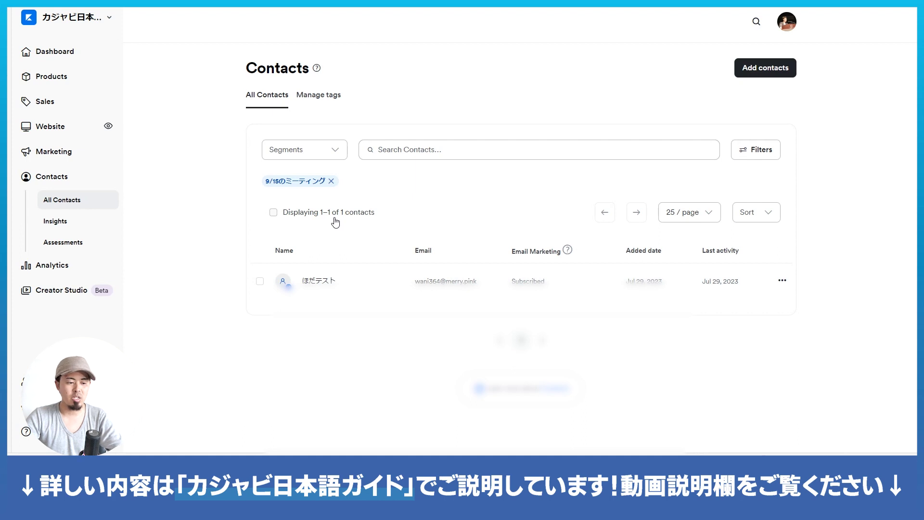
- Examine the segment's filter settings and the option of adding another filter row, then close them without changes
left_click(755, 155)
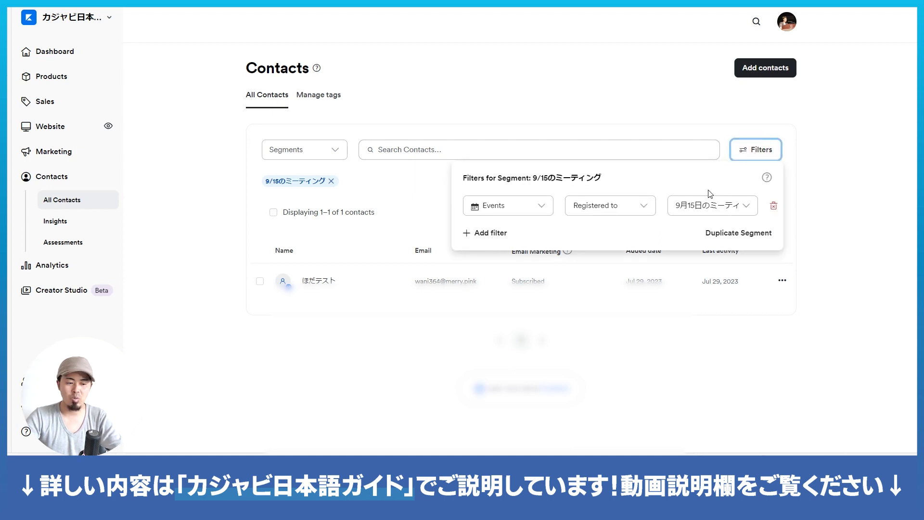
left_click(495, 233)
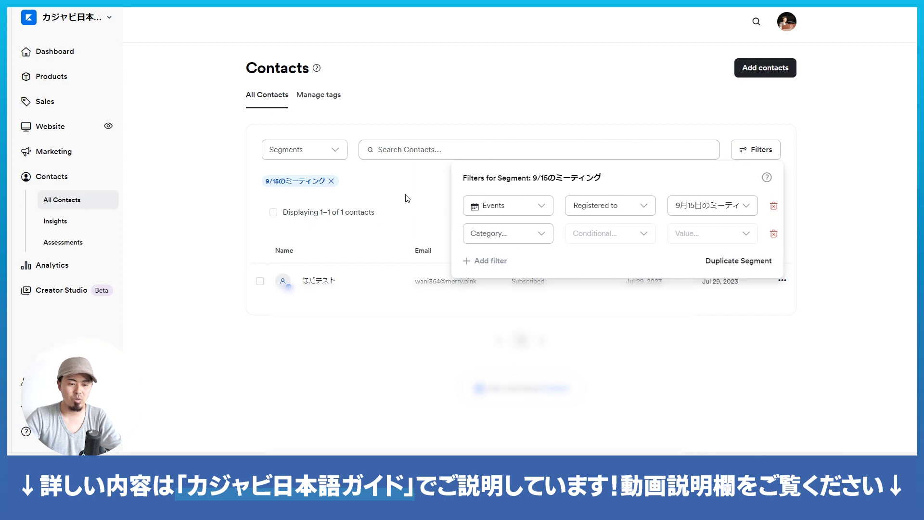
left_click(432, 192)
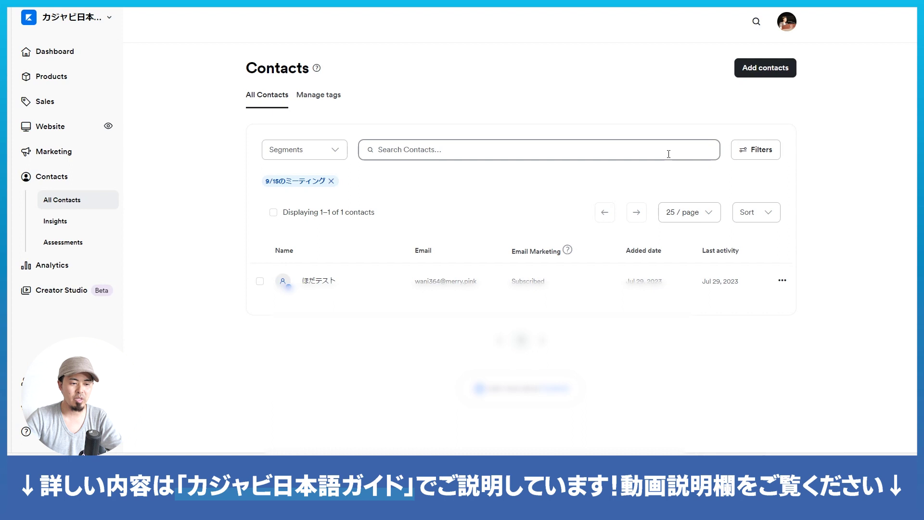
- Try changing the segment's filter category to Custom Fields with the 選択してください field and the value AAAAAA
left_click(760, 152)
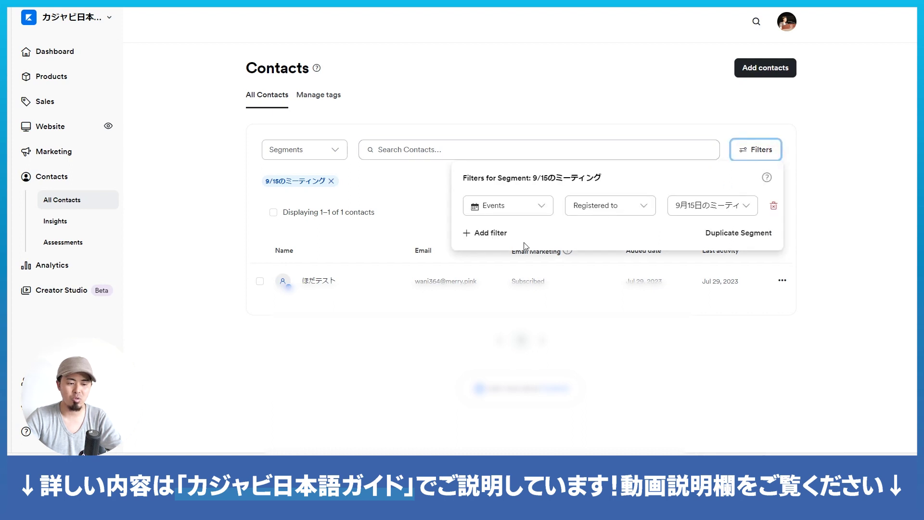
left_click(505, 206)
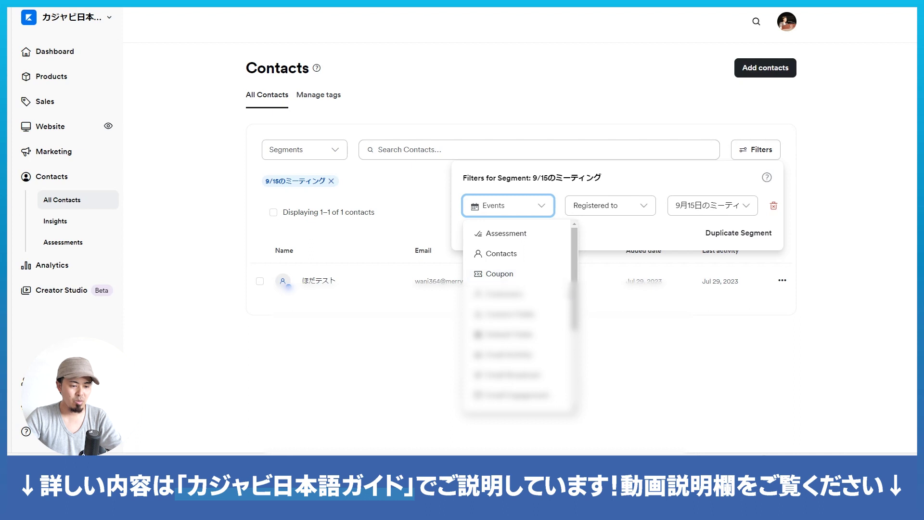
left_click(506, 316)
left_click(622, 218)
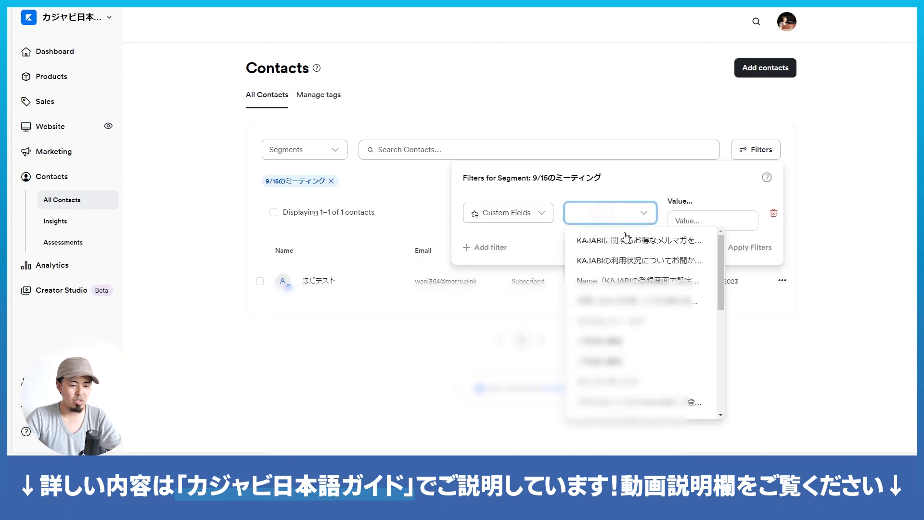
scroll(626, 303, "down", 5)
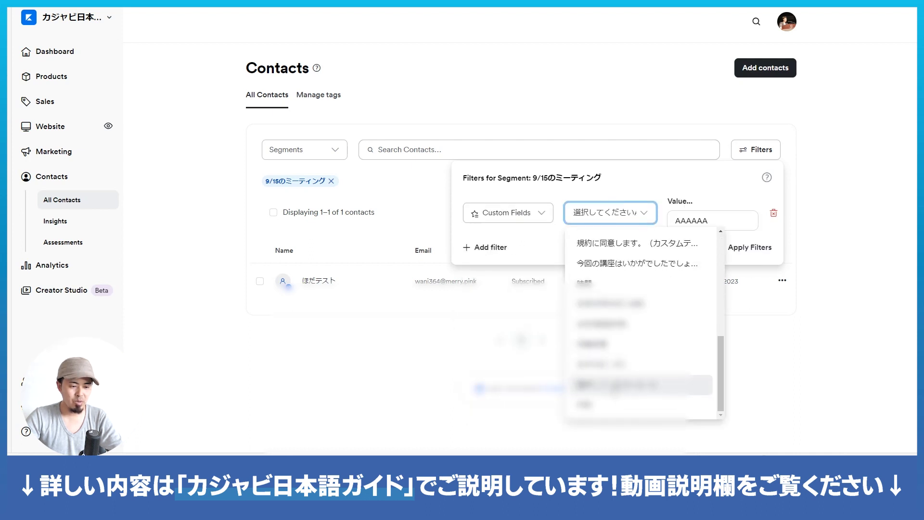
left_click(616, 383)
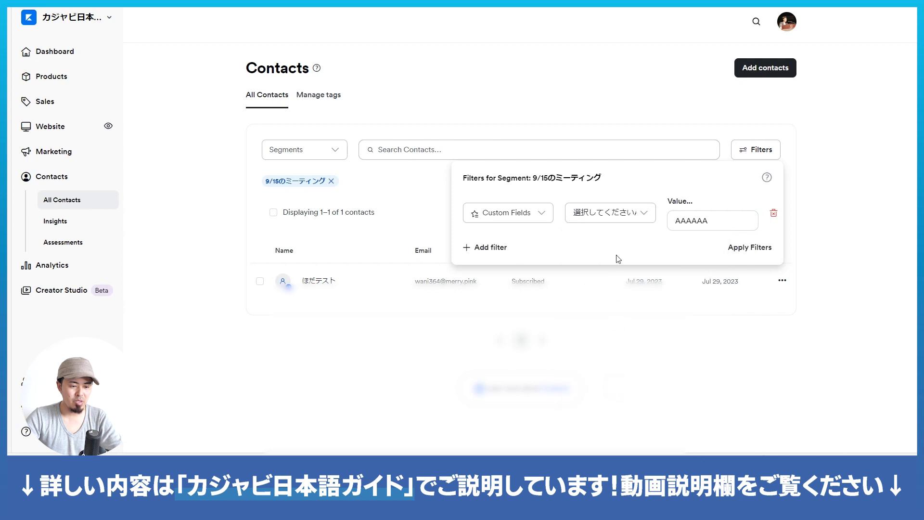
left_click(726, 222)
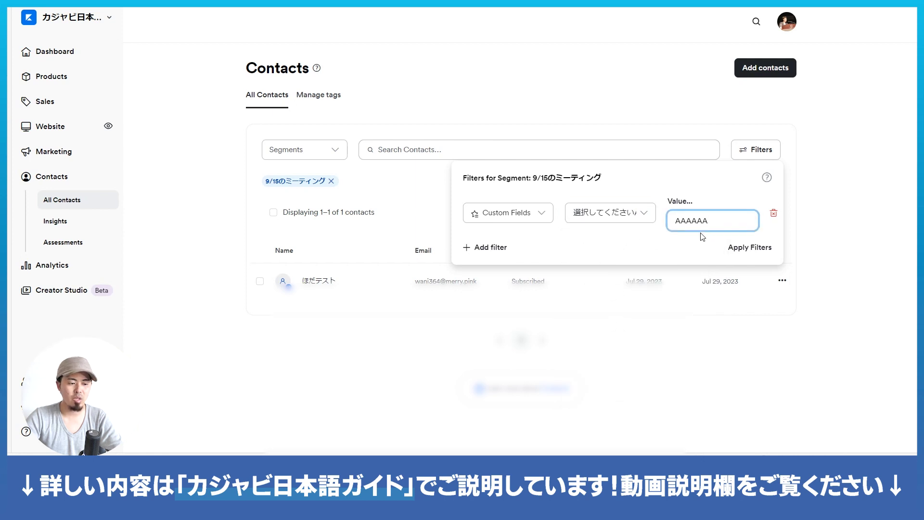
- Try an Offers, Does not own, イベント参加権 filter on the segment without applying it, and view the segments list
left_click(521, 223)
scroll(518, 304, "down", 3)
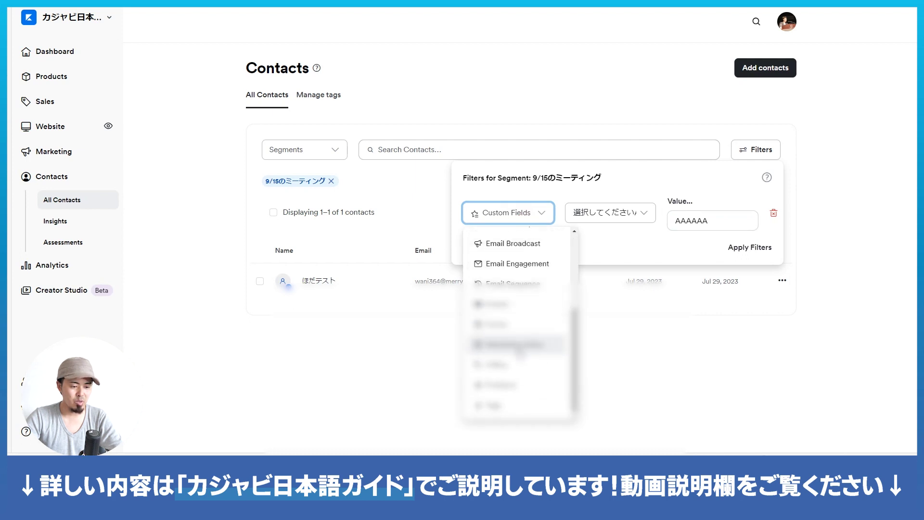
left_click(511, 365)
left_click(608, 205)
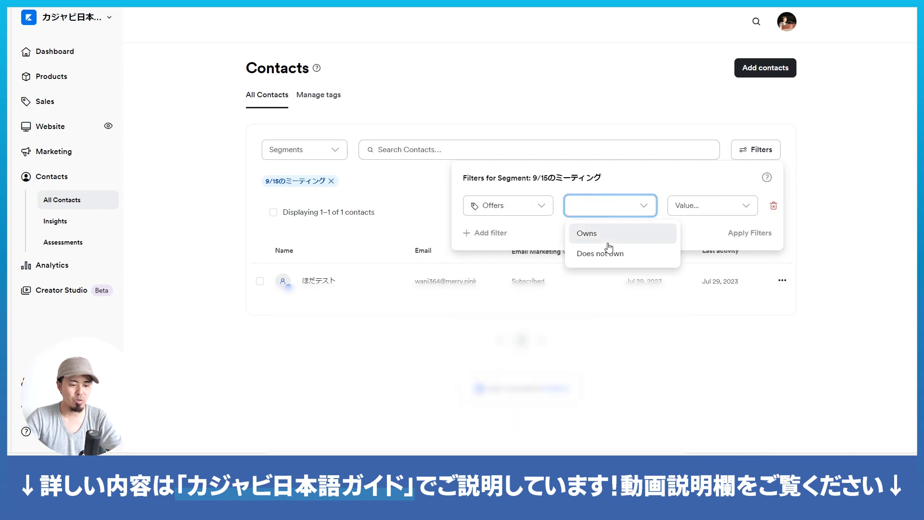
left_click(597, 256)
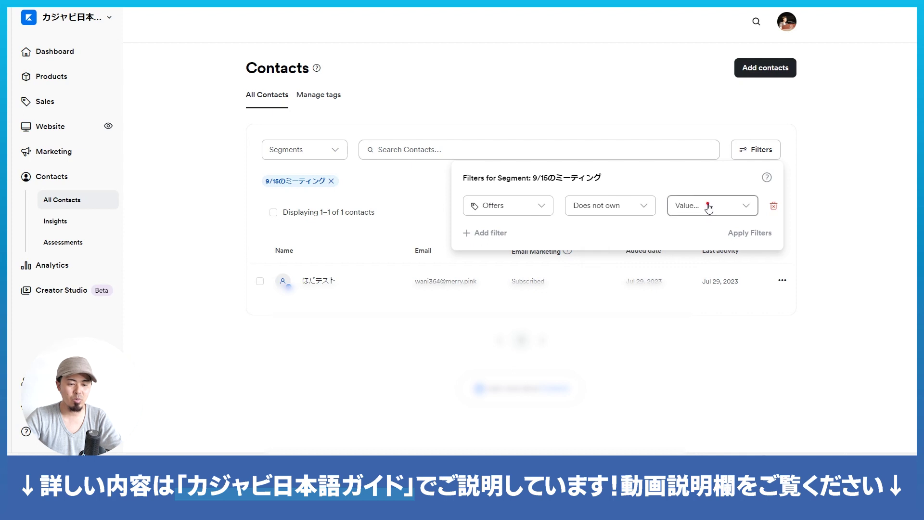
left_click(707, 205)
left_click(706, 245)
left_click(618, 240)
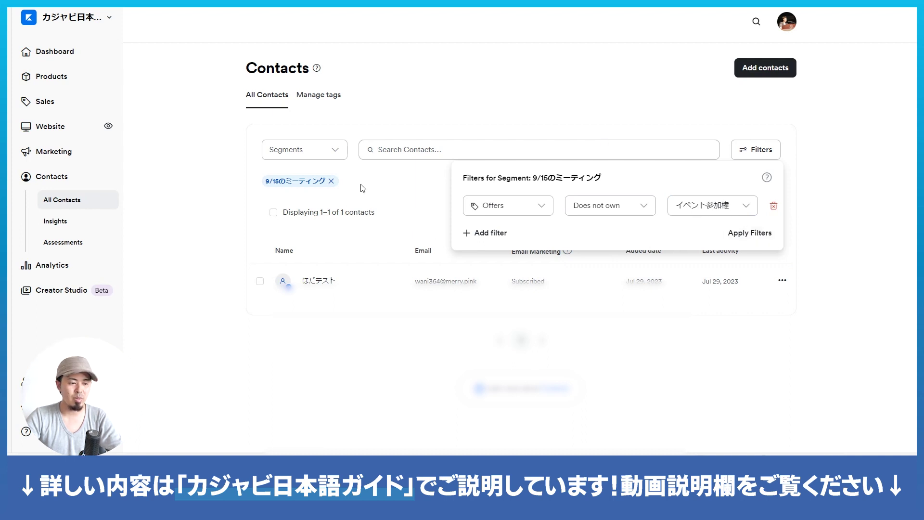
left_click(343, 150)
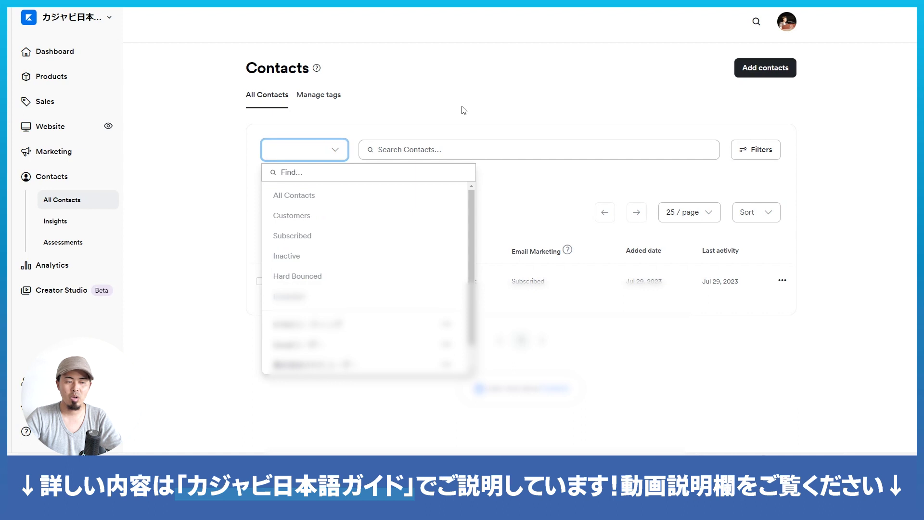
left_click(467, 93)
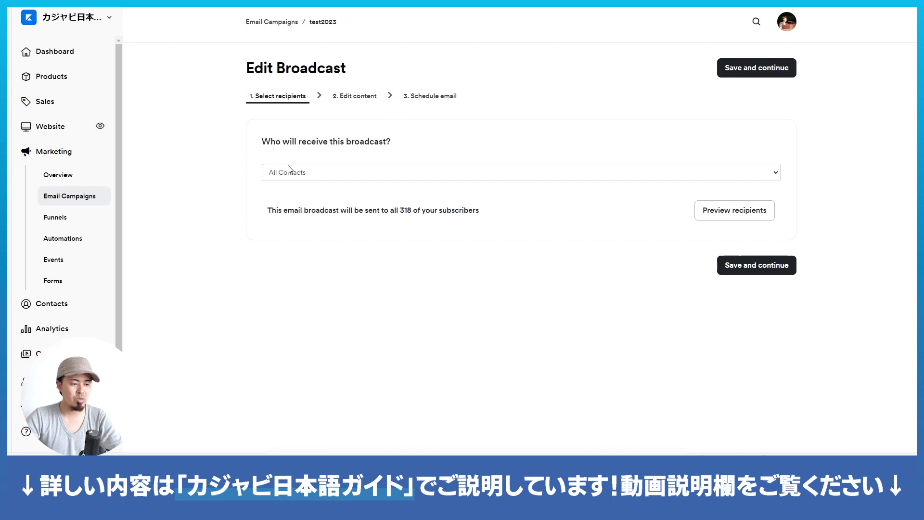
- Set the test2023 broadcast's recipients to the 9/15のミーティング segment, preview the recipients and review the segment choices again
left_click(329, 178)
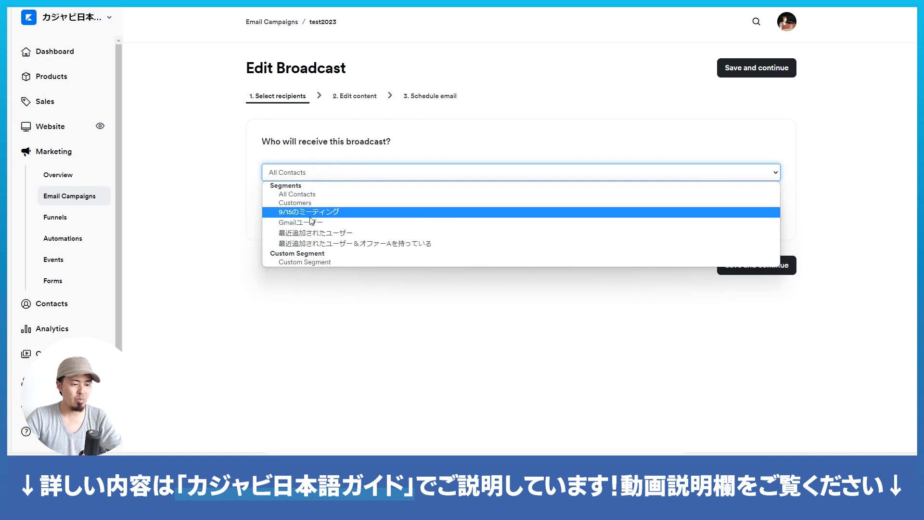
key("Escape")
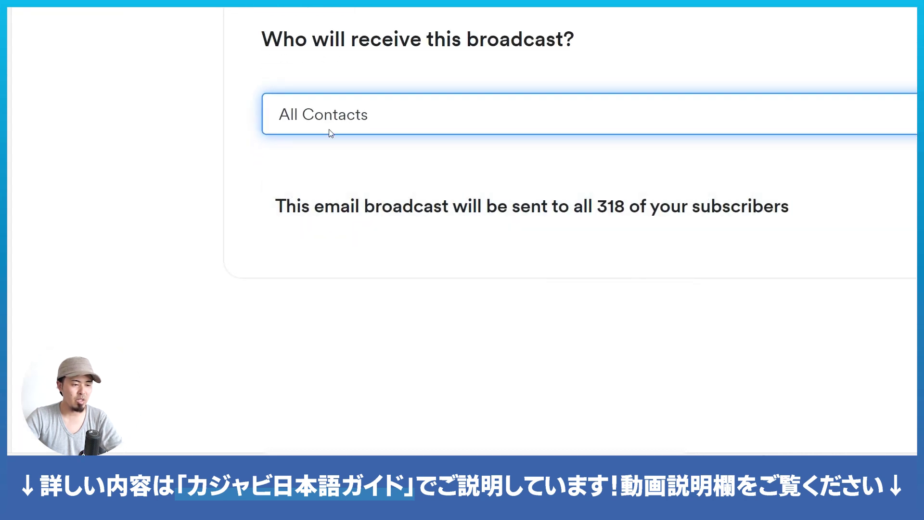
left_click(290, 174)
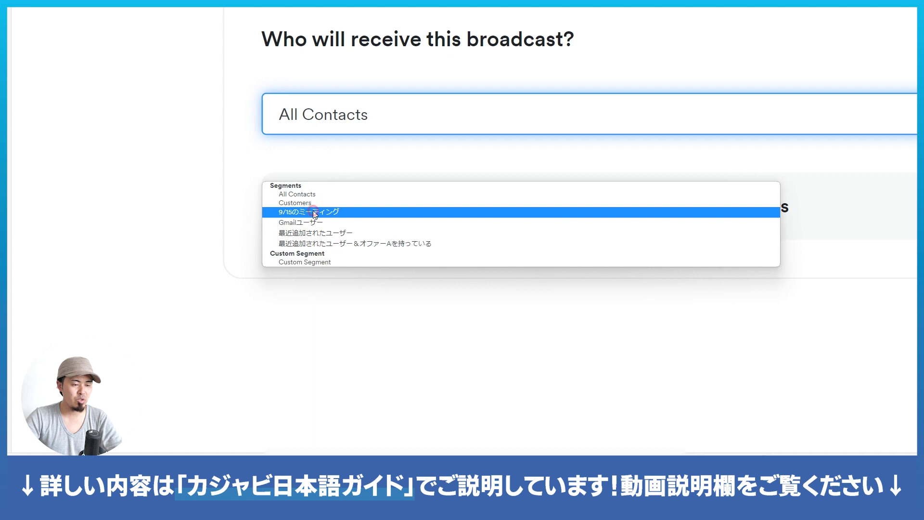
left_click(314, 212)
left_click(845, 254)
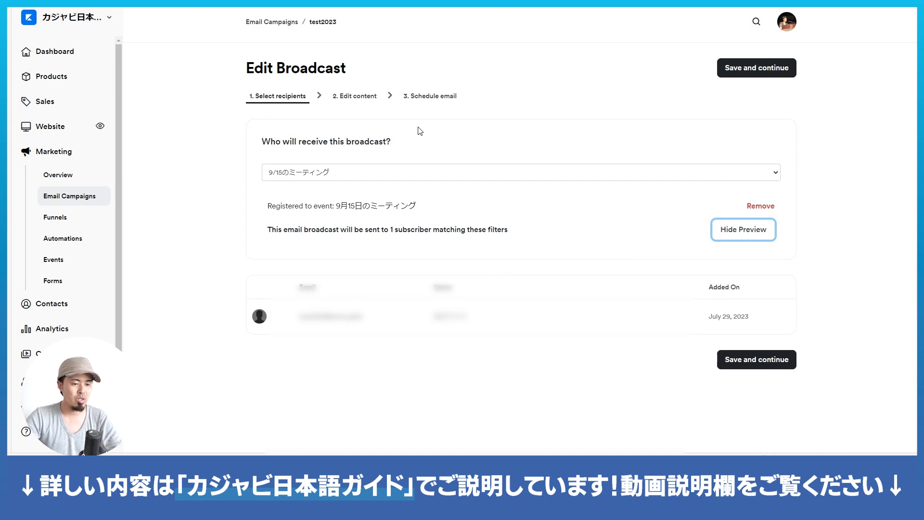
left_click(495, 177)
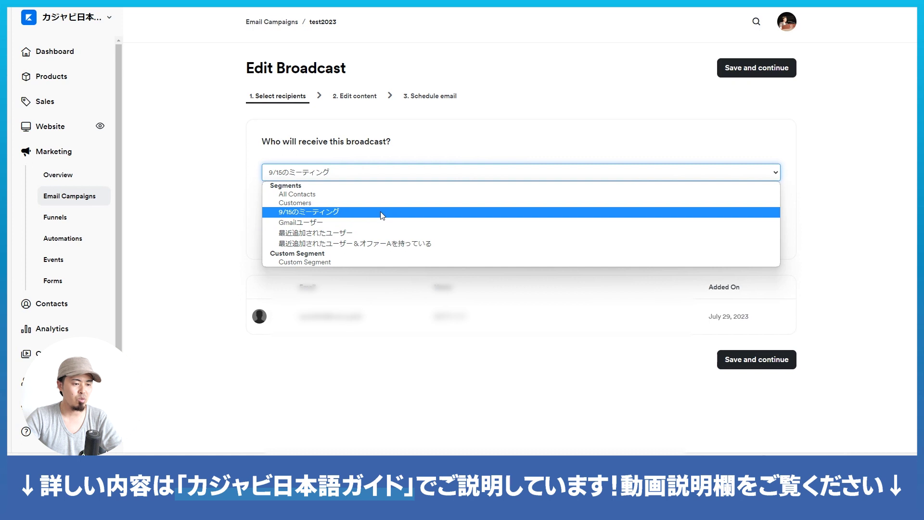
left_click(454, 141)
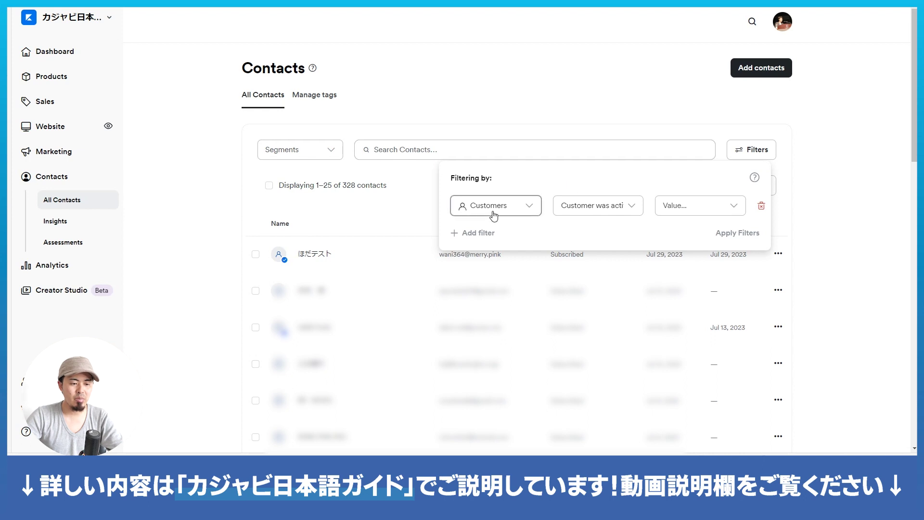
- Configure the Customers filter with a 7 Days period and the condition that the customer was not active
left_click(696, 216)
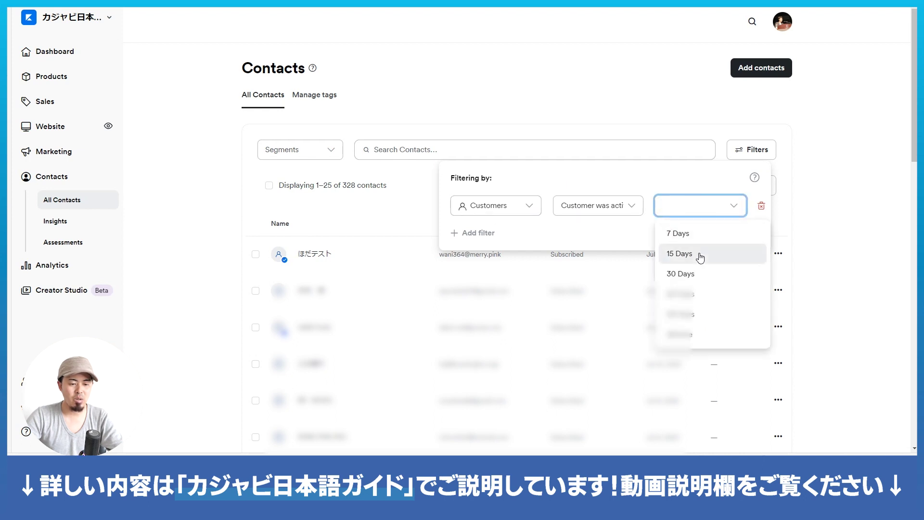
left_click(698, 235)
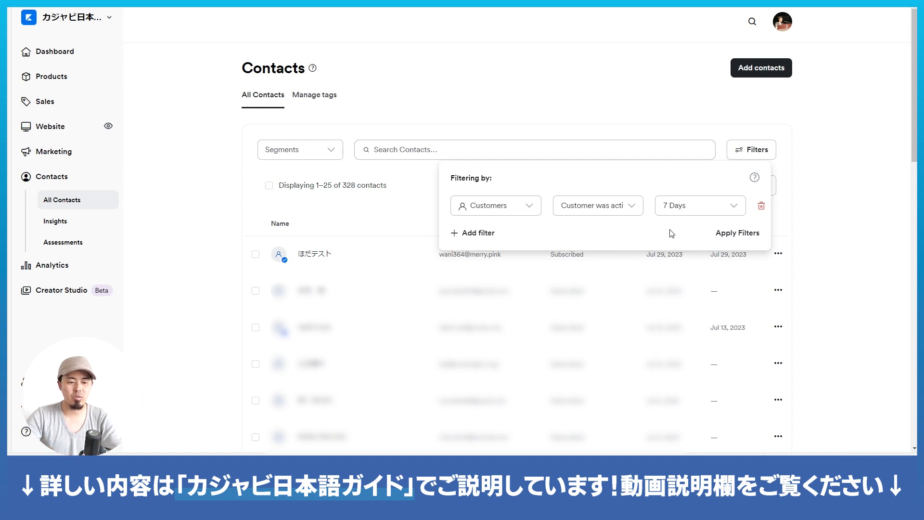
left_click(614, 211)
left_click(618, 260)
left_click(702, 213)
left_click(675, 183)
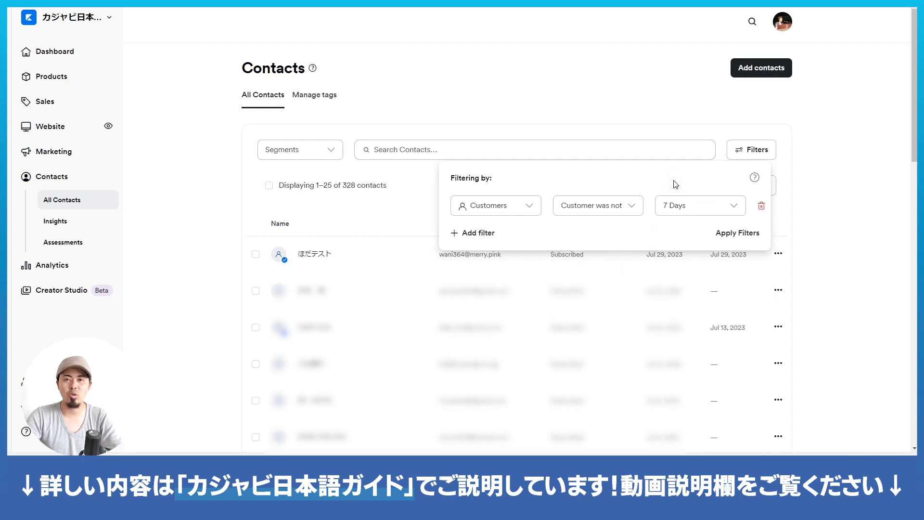